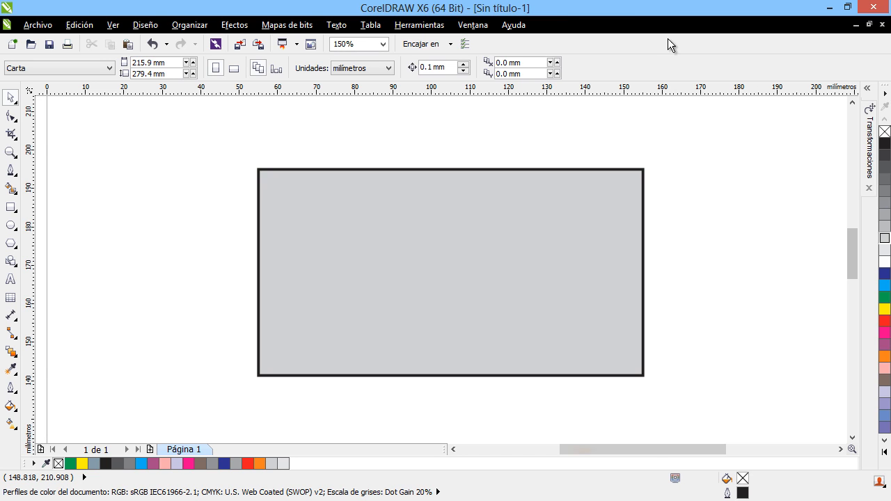
Try flattening the gray rectangle from its top edge to about 39.5 mm high, and undo the resize.
left_click(520, 245)
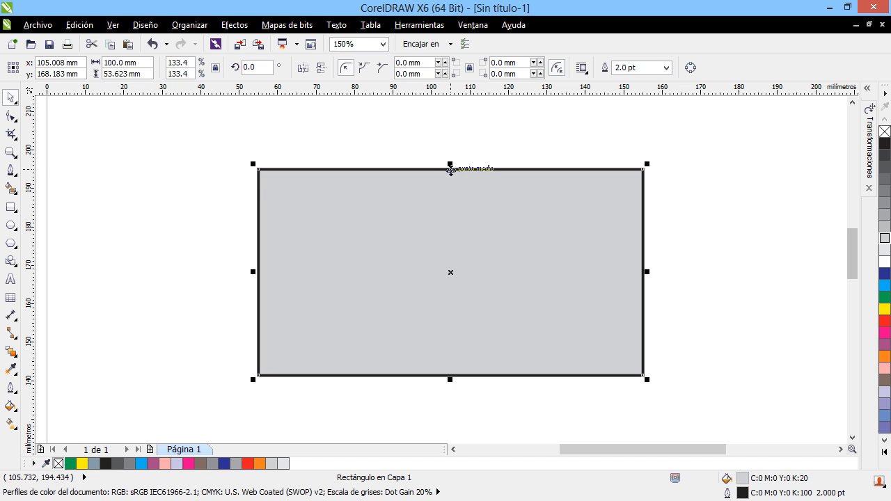
left_click_drag(450, 165, 449, 223)
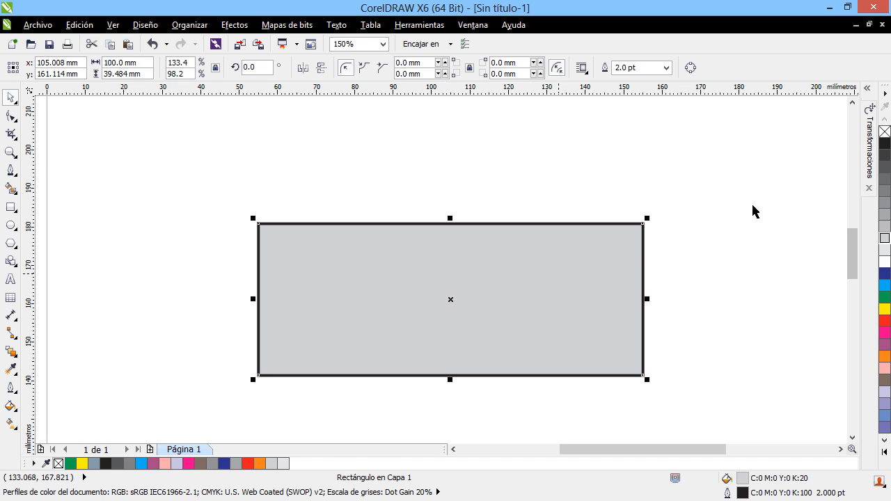
key("ctrl+z")
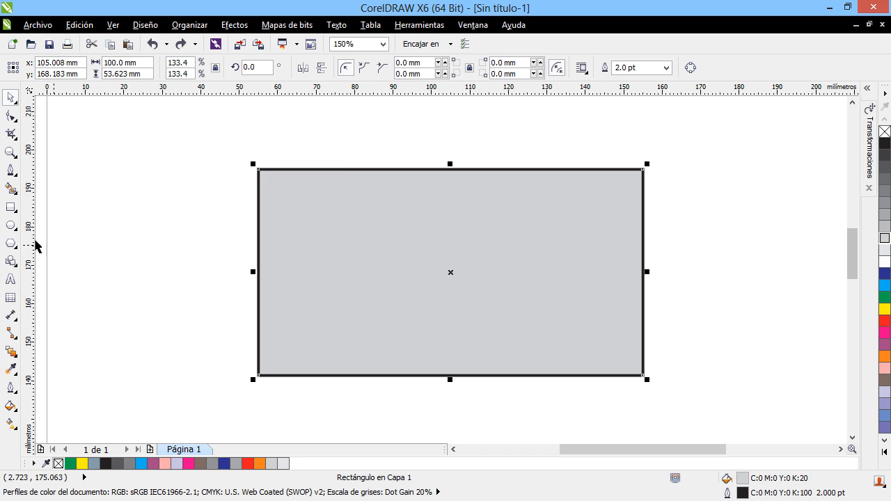
Draw an ellipse about 25 mm wide and 29 mm high to the left of the gray rectangle.
left_click(10, 225)
left_click_drag(103, 175, 208, 293)
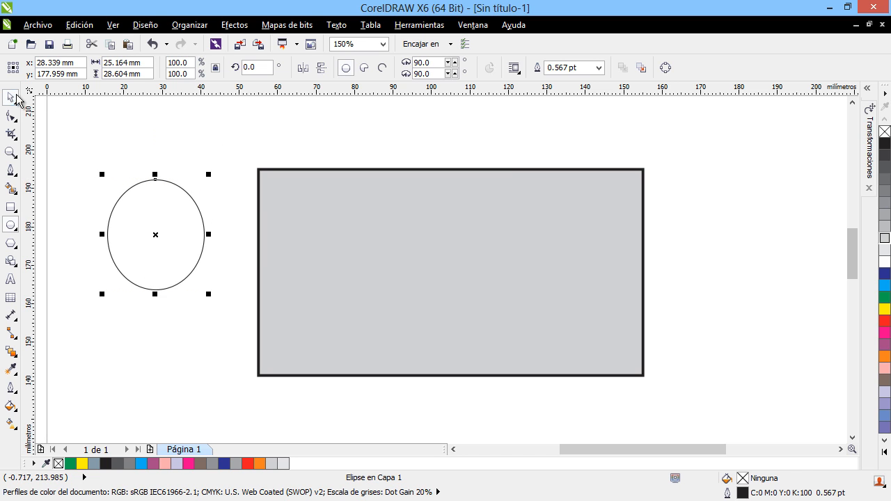
left_click(16, 96)
Scale the rectangle proportionally from its upper-right corner, up to about 123 mm wide and back down to about 85 × 45.5 mm.
left_click(453, 241)
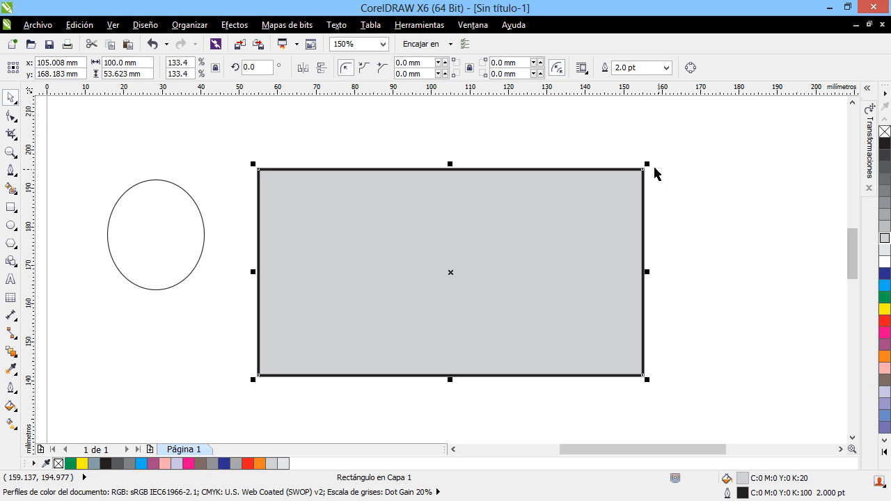
left_click_drag(648, 165, 673, 115)
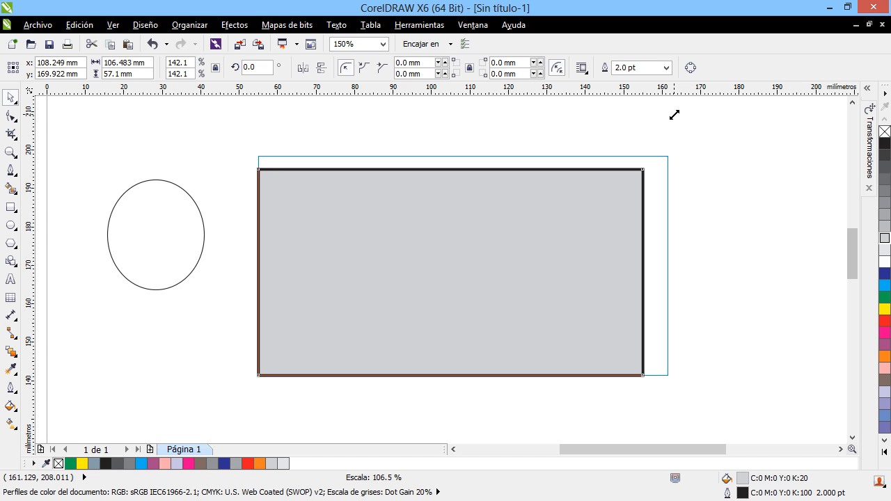
left_click_drag(674, 114, 736, 114)
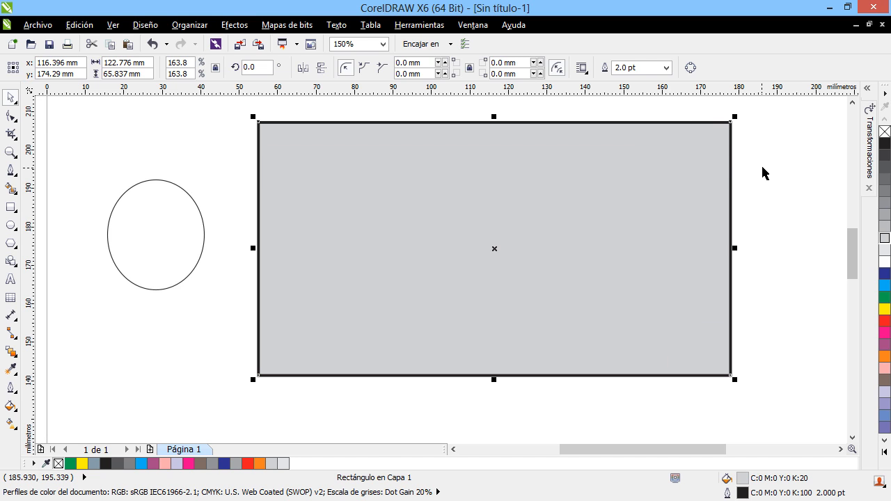
left_click_drag(736, 116, 589, 195)
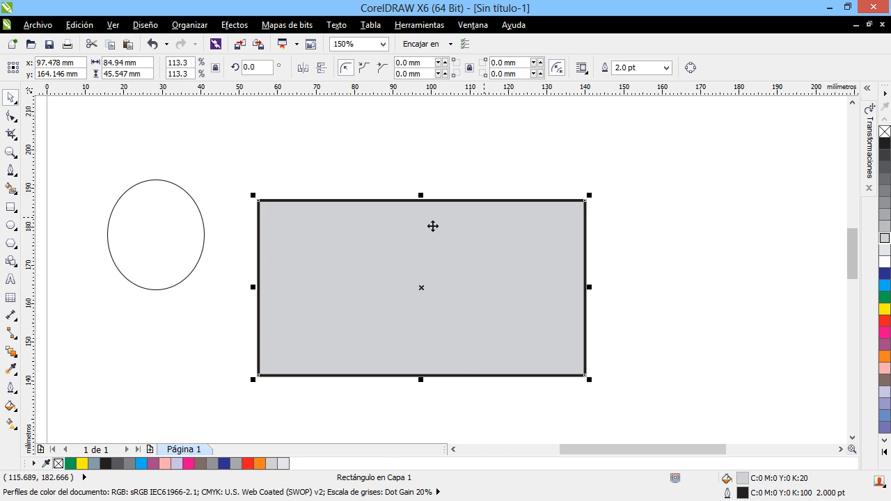
Flatten the rectangle from its top edge and rescale it from its corners, leaving it about 77.6 × 46 mm.
left_click_drag(421, 195, 426, 308)
left_click_drag(590, 340, 362, 238)
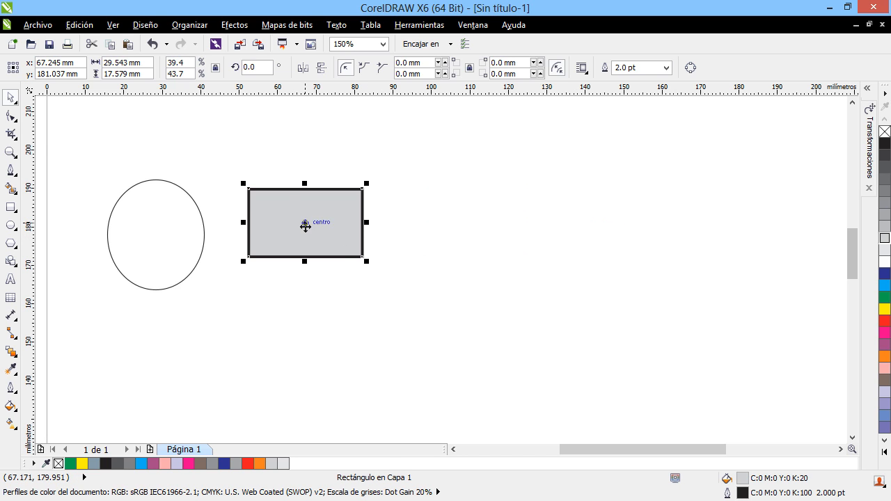
left_click_drag(299, 229, 356, 236)
key("ctrl+z")
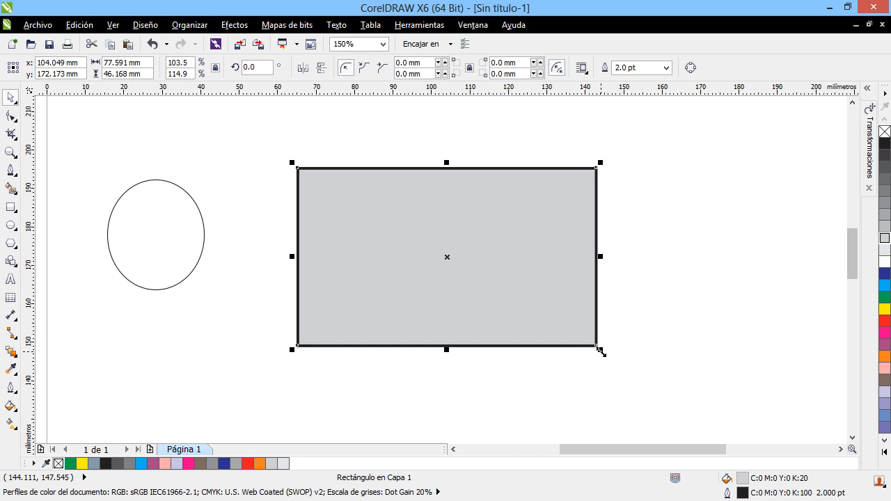
Scale the rectangle from its lower-right and upper-right corners, reducing it to about 24.5 × 16 mm.
left_click_drag(600, 351, 482, 290)
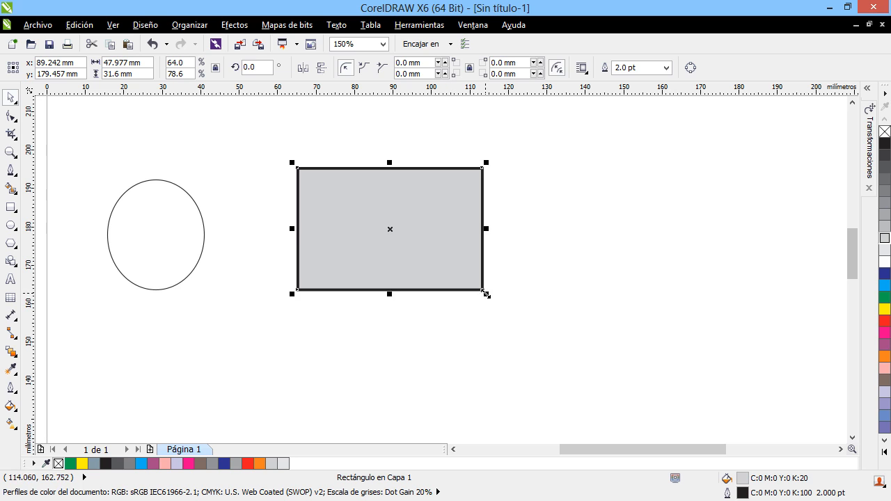
left_click_drag(486, 294, 565, 345)
left_click_drag(566, 167, 483, 233)
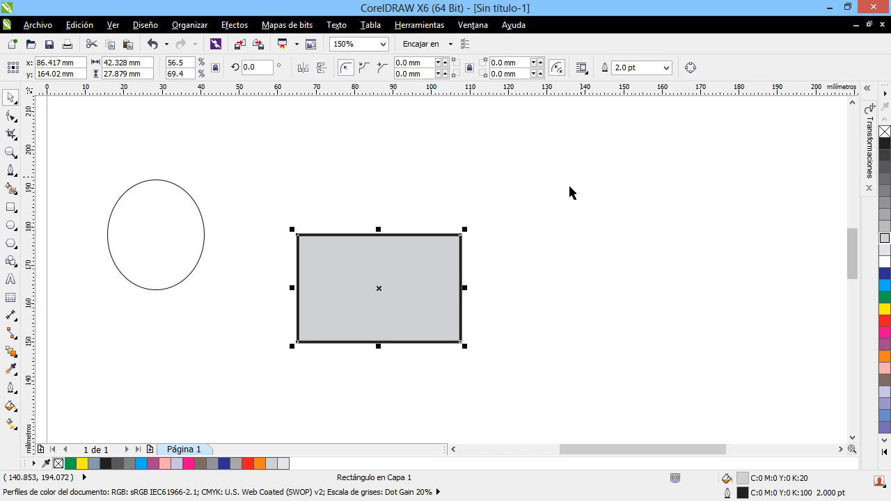
left_click(465, 232)
left_click(447, 245)
left_click_drag(465, 230, 393, 279)
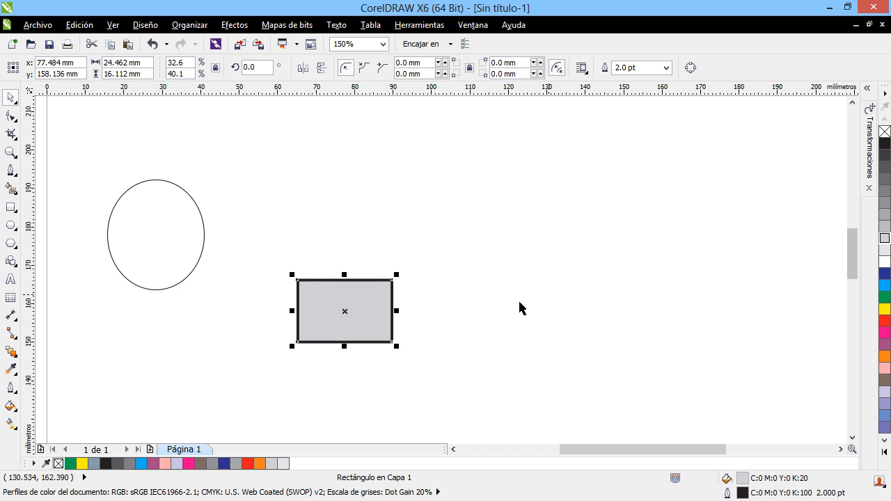
Enlarge the rectangle to about 73.7 × 48.5 mm and shrink it about its center to about 30.6 × 20 mm.
left_click_drag(396, 275, 570, 132)
left_click_drag(298, 341, 279, 366)
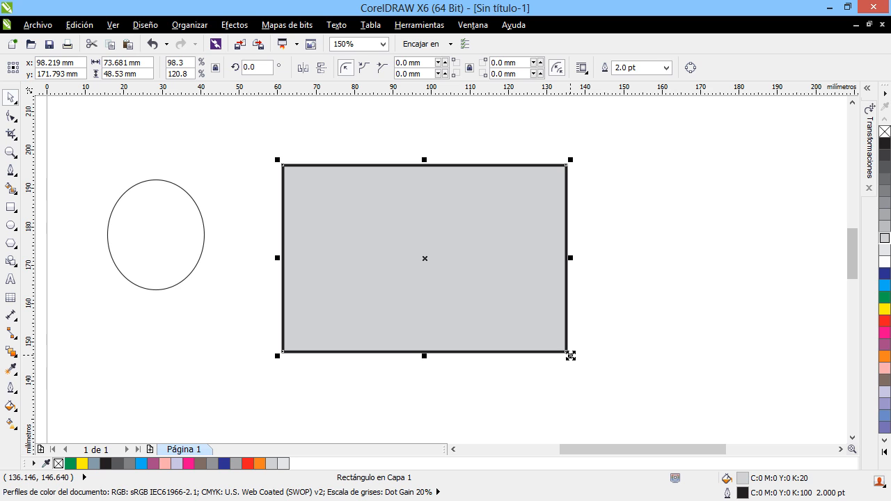
left_click_drag(569, 355, 487, 307)
left_click(527, 300)
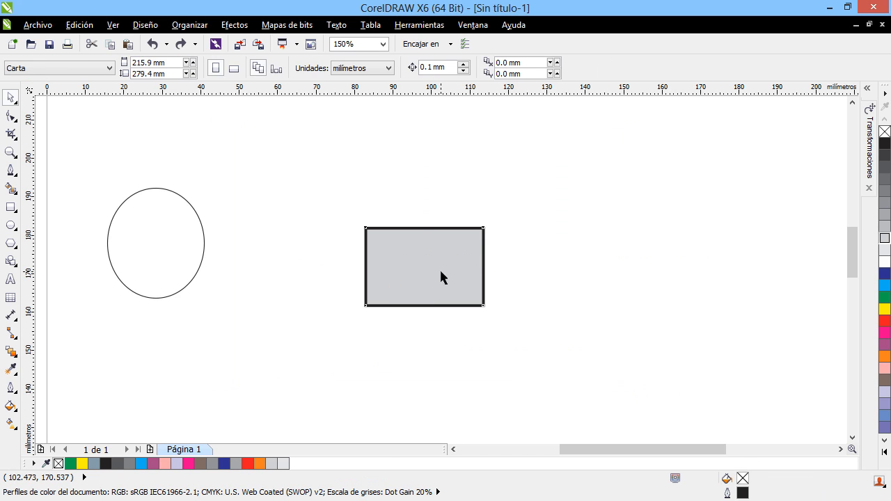
Try doubling the rectangle's size twice from its upper-right corner, to about 122 × 81 mm, and undo the enlargements.
left_click(439, 268)
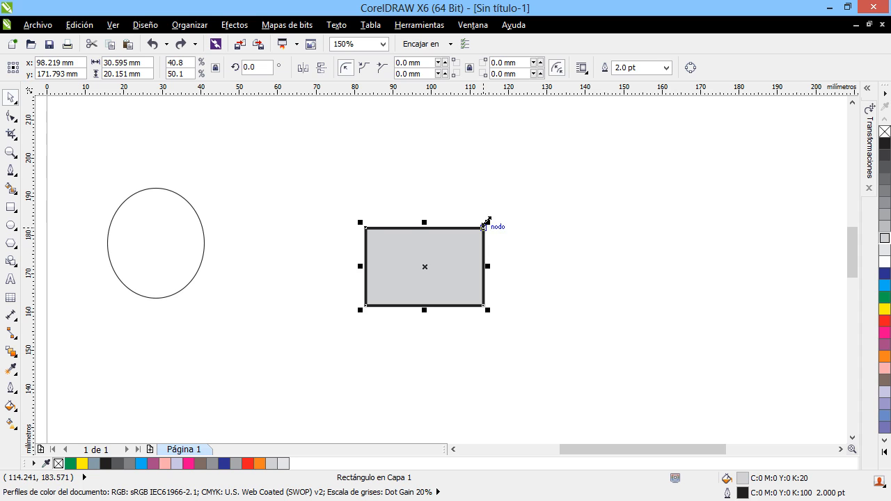
left_click_drag(487, 222, 582, 162)
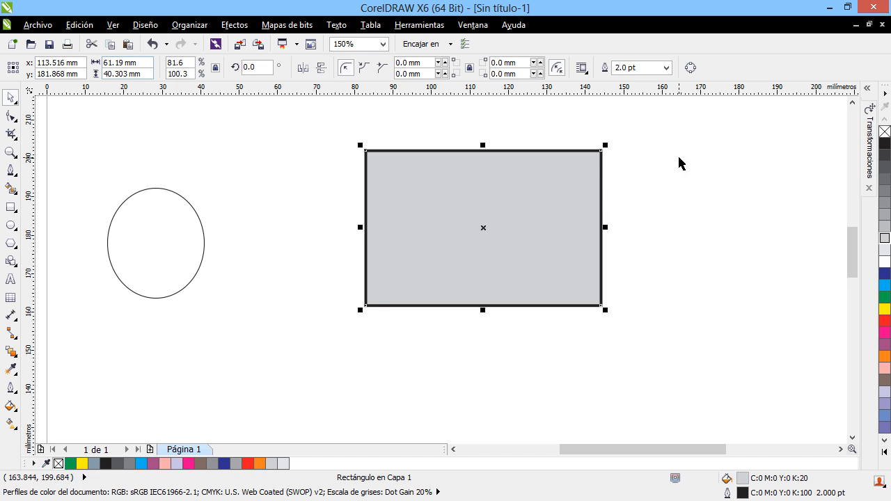
left_click_drag(605, 146, 734, 111)
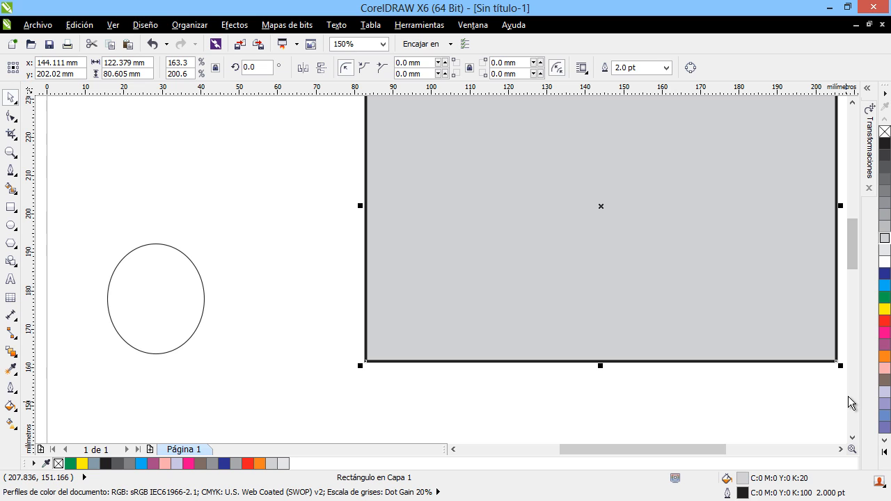
key("ctrl+z")
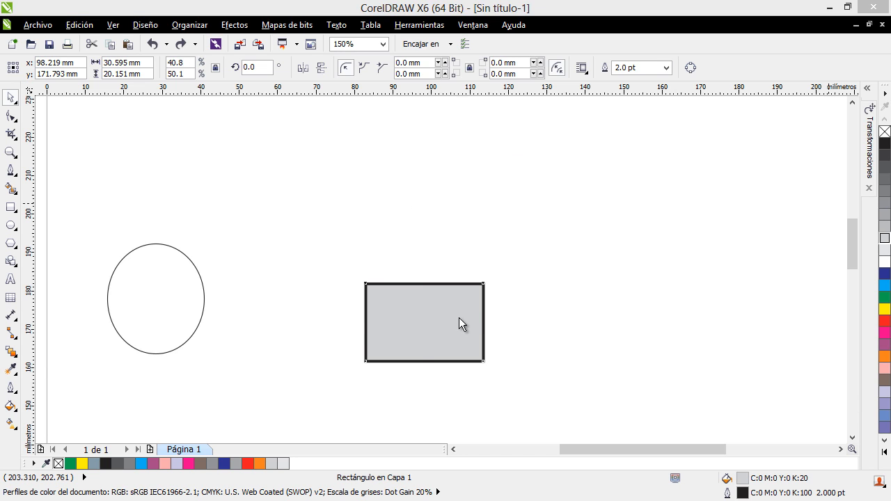
Move the rectangle up and left to about X 84.9, Y 198.4 mm and set its width to 60 mm.
left_click_drag(427, 324, 374, 221)
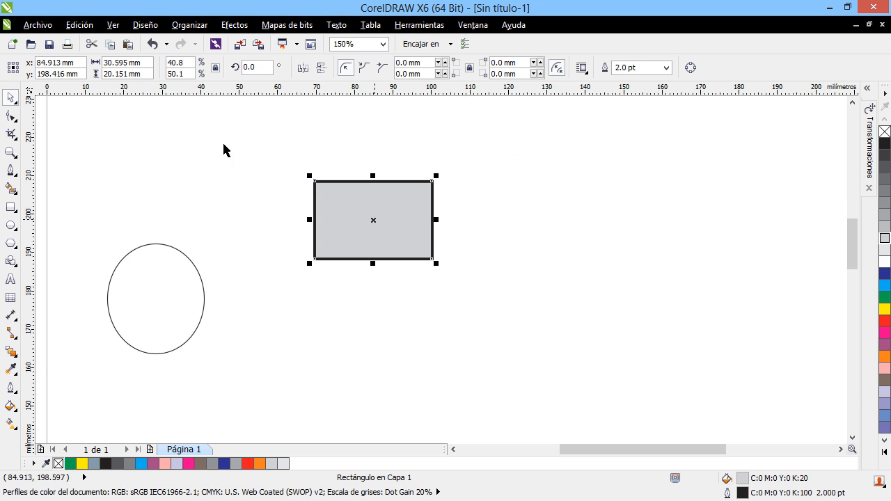
left_click(138, 62)
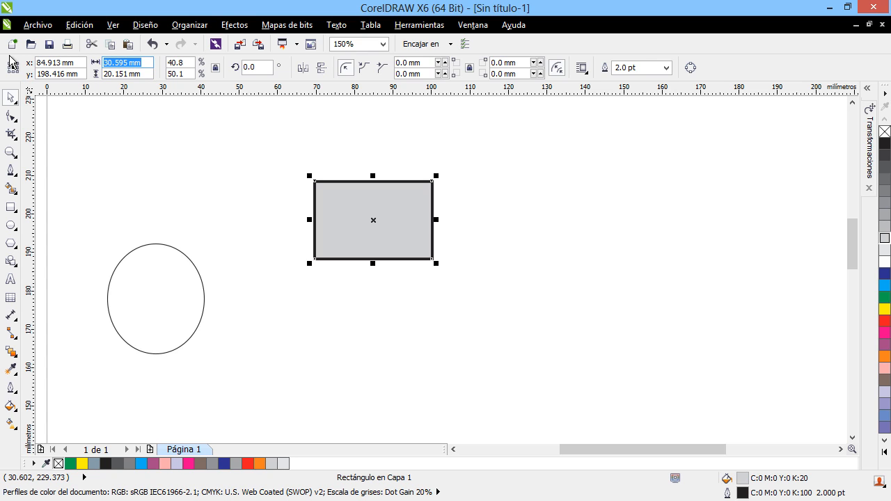
type("60")
key("Return")
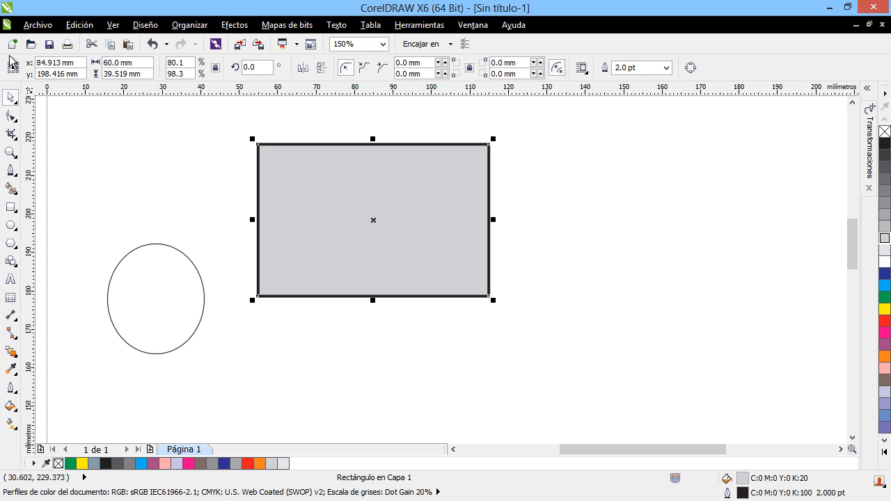
Set the rectangle's height to 40 mm.
double_click(117, 73)
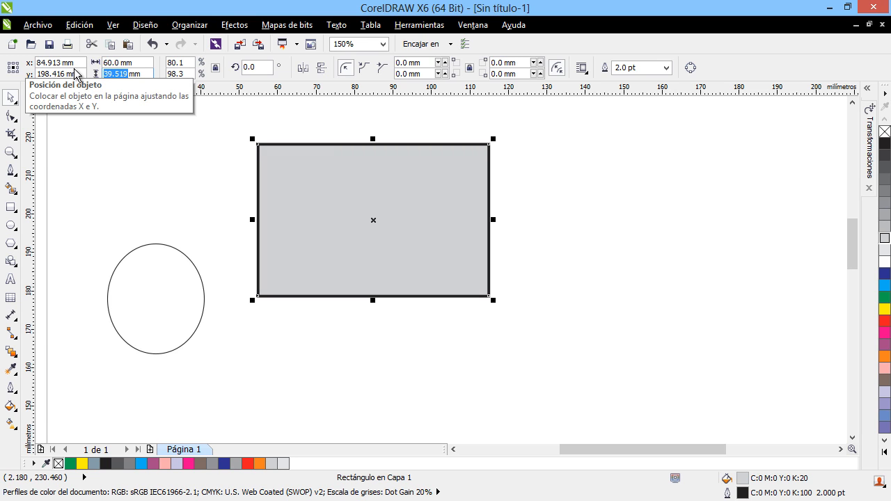
type("40")
key("Return")
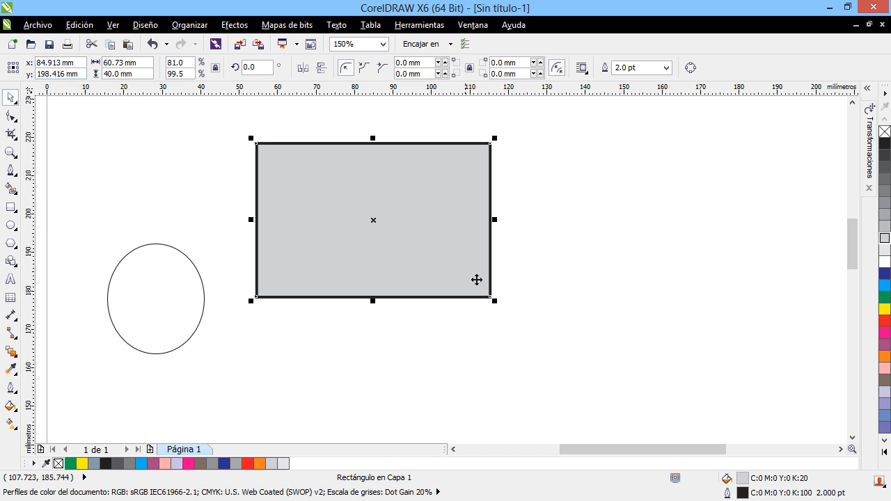
Scale the rectangle down from its lower-right corner to about 40 mm wide and move it well to the right.
left_click_drag(494, 302, 497, 302)
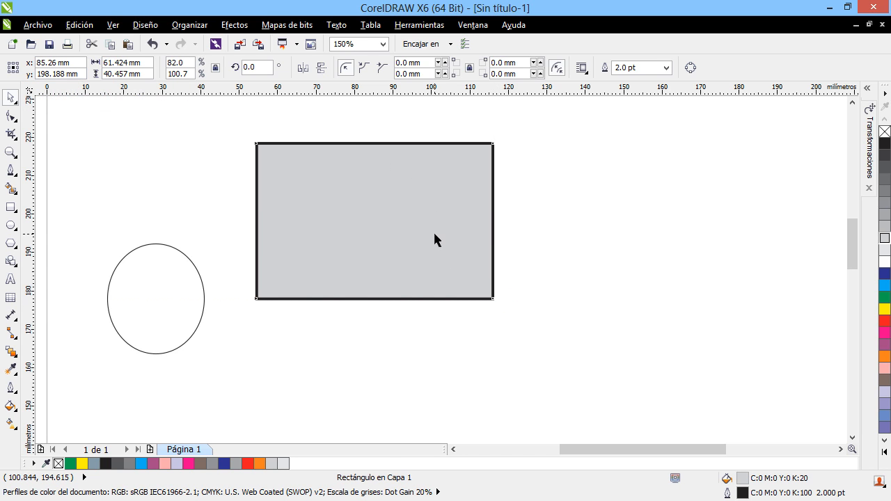
double_click(188, 64)
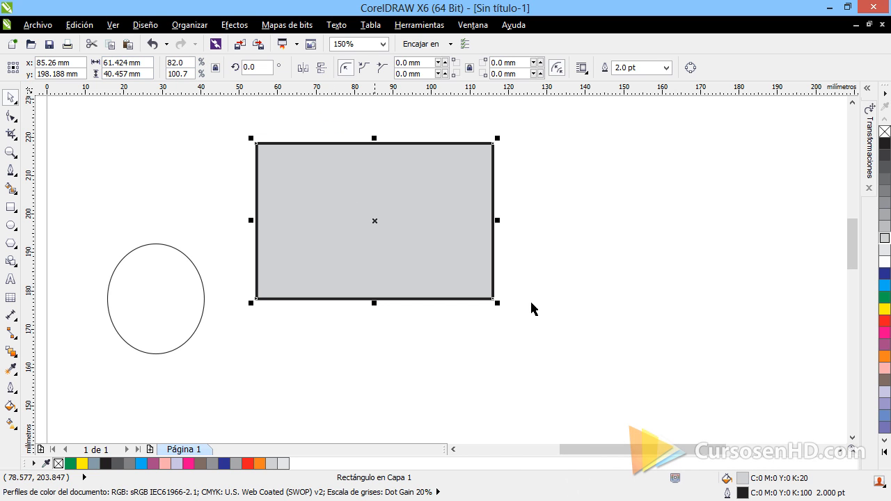
left_click_drag(497, 303, 411, 243)
left_click_drag(354, 218, 570, 216)
Narrow the ellipse to about 17 mm wide and move it up and right to about X 41, Y 198.4 mm.
left_click(133, 317)
left_click(202, 318)
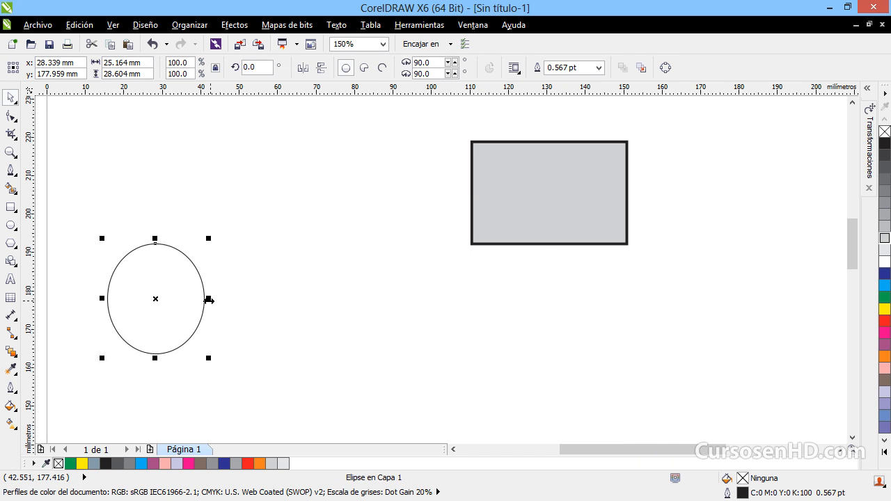
left_click_drag(207, 299, 224, 223)
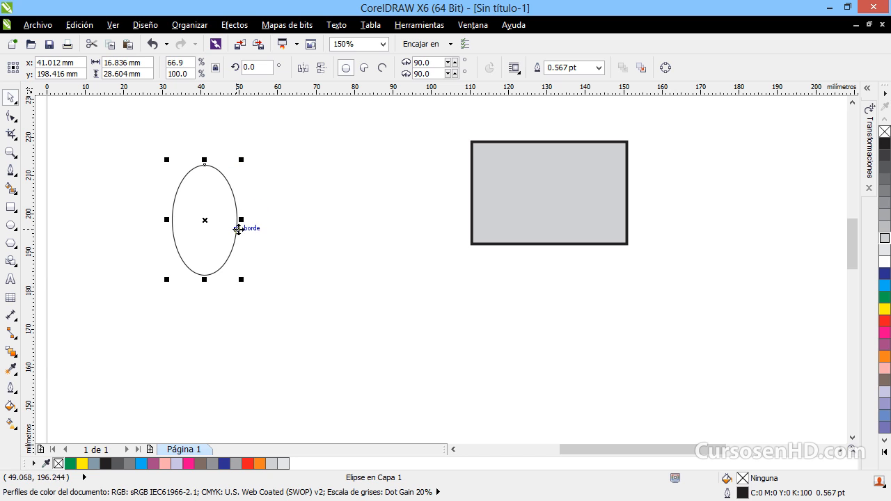
Stretch the ellipse from its right and top edges and scale it from its corners to about 44.6 × 43 mm.
left_click_drag(240, 219, 323, 220)
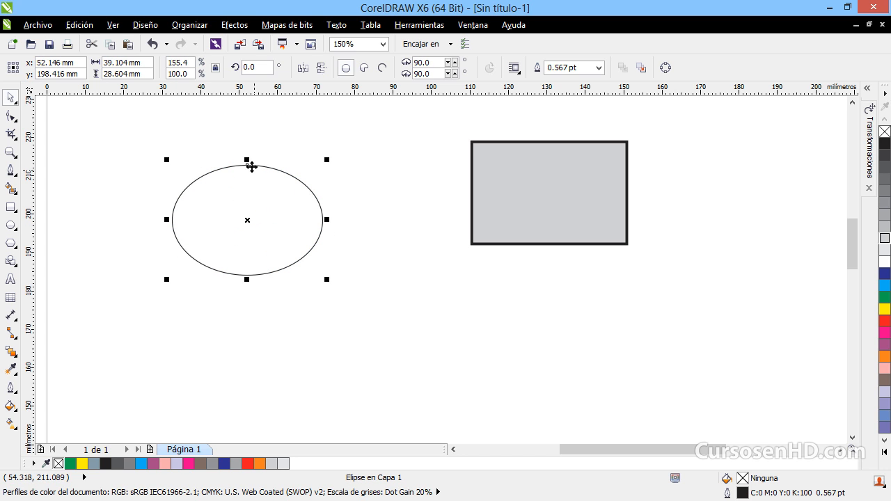
mouse_move(248, 160)
left_mouse_down()
mouse_move(246, 213)
mouse_move(247, 165)
mouse_move(255, 178)
mouse_move(256, 152)
left_mouse_up()
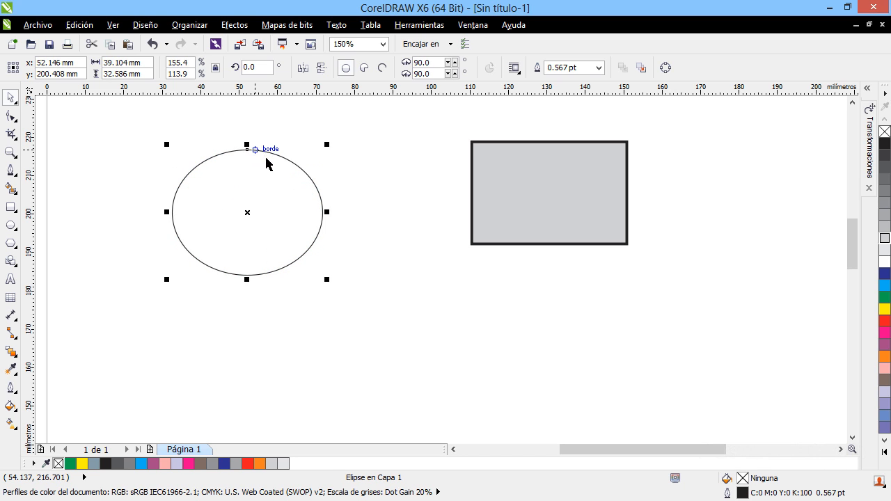
left_click_drag(328, 144, 375, 211)
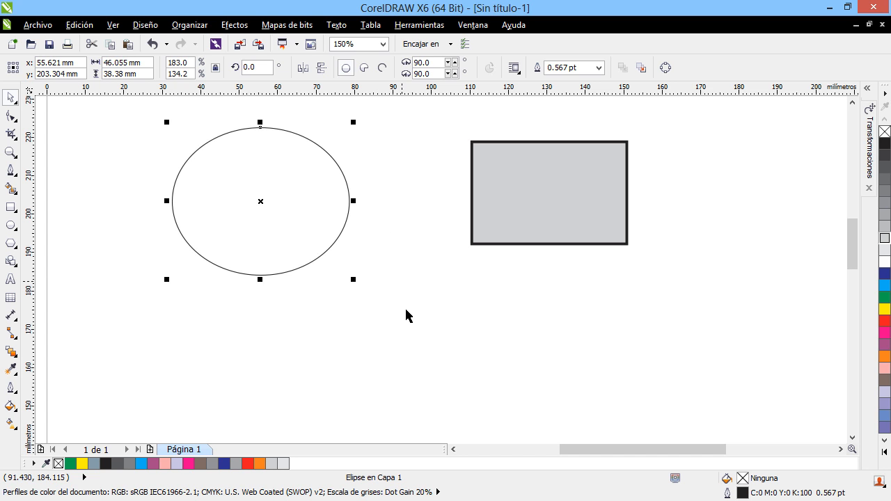
left_click_drag(354, 282, 374, 318)
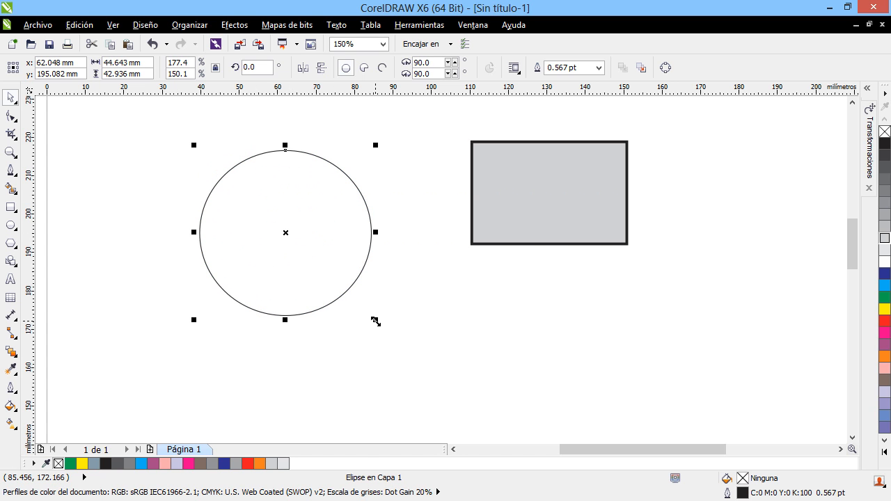